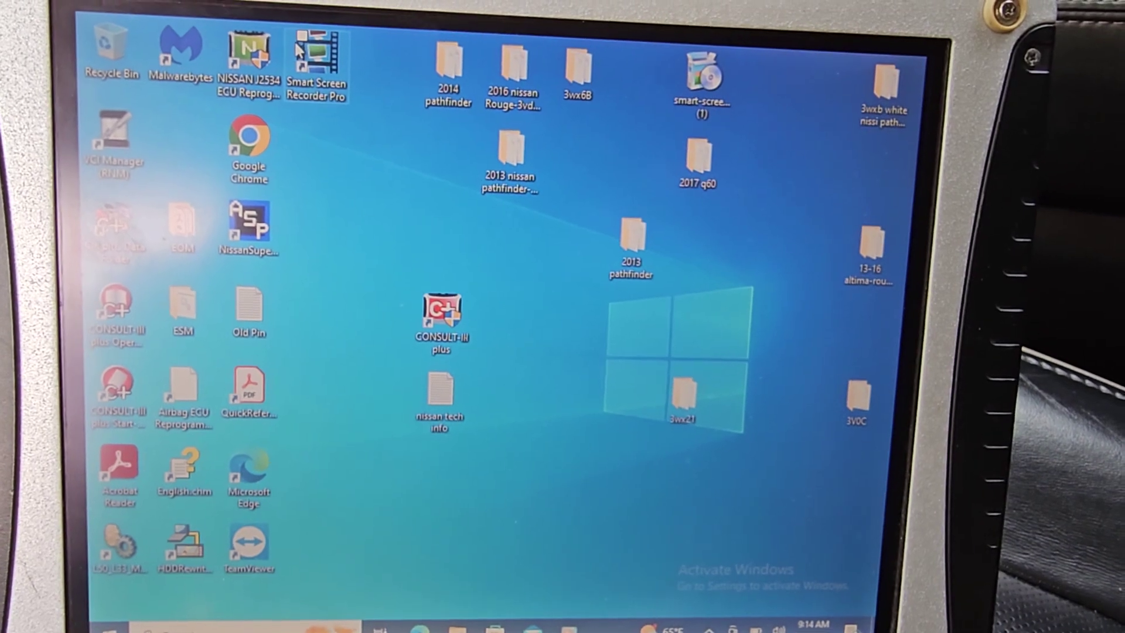
- Launch Smart Screen Recorder Pro from its desktop icon
{"action": "double_click", "coordinate": [323, 60]}
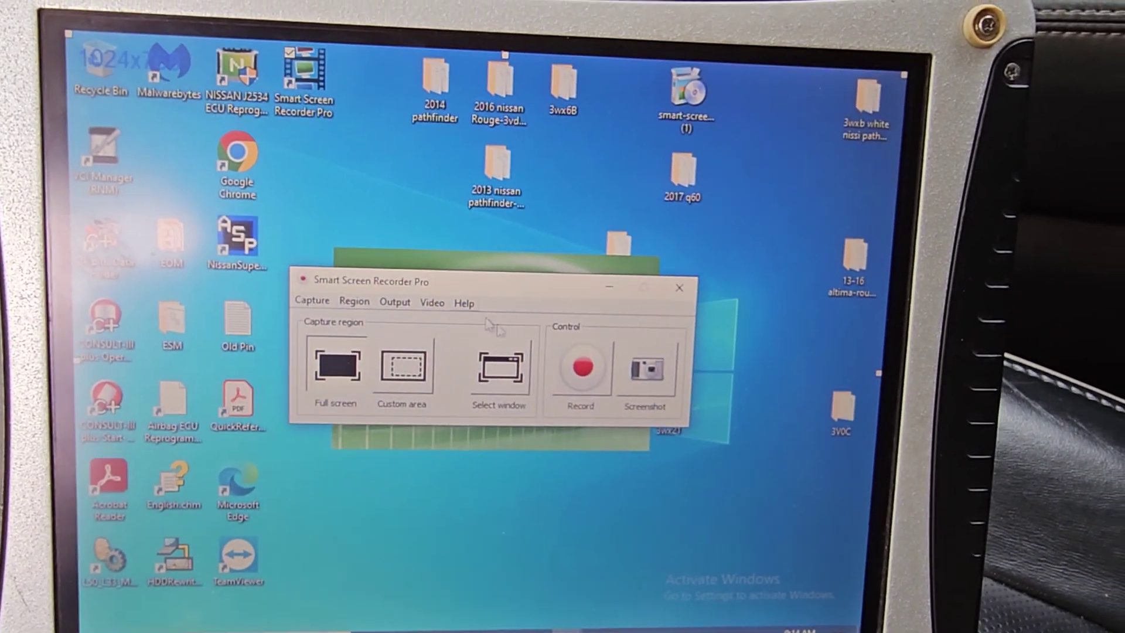
- Start screen recording in Smart Screen Recorder Pro, then bring up CONSULT-III plus
{"action": "left_click", "coordinate": [570, 369]}
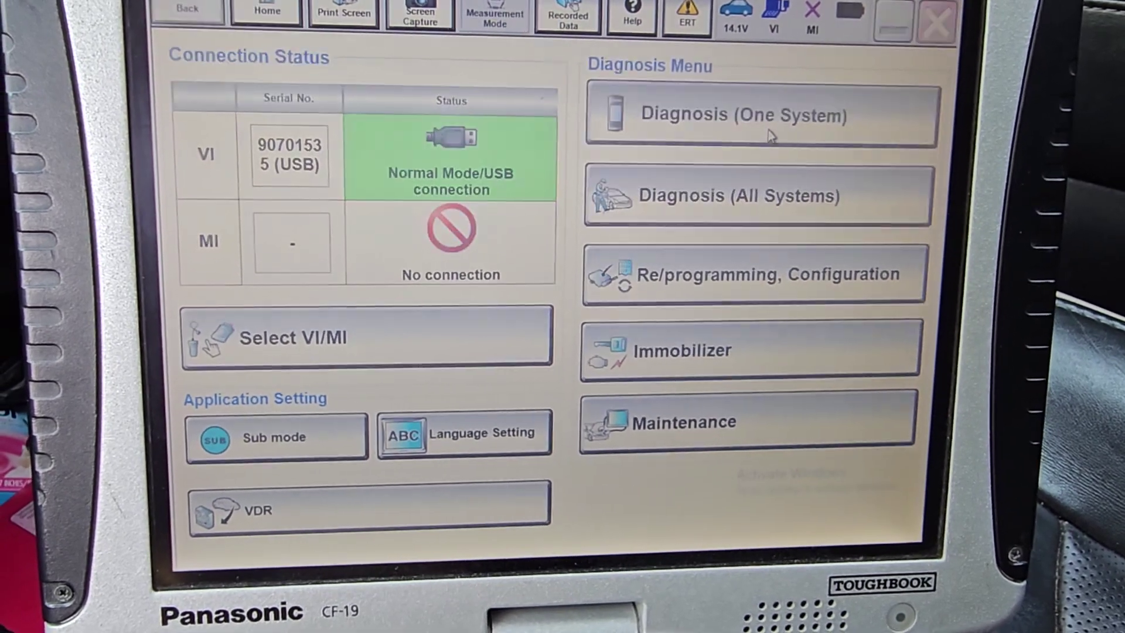
- Show the TRANSMISSION self-diagnostic results with five stored codes, including P17F1 CVT JUDDER, and request ERASE
{"action": "left_click", "coordinate": [771, 138]}
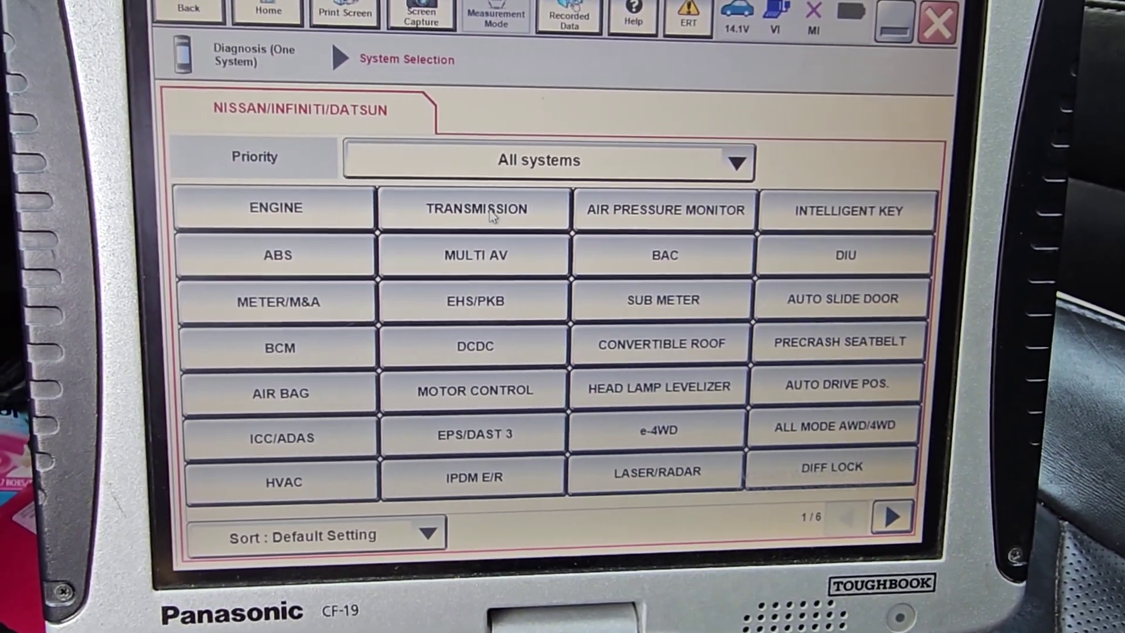
{"action": "left_click", "coordinate": [522, 219]}
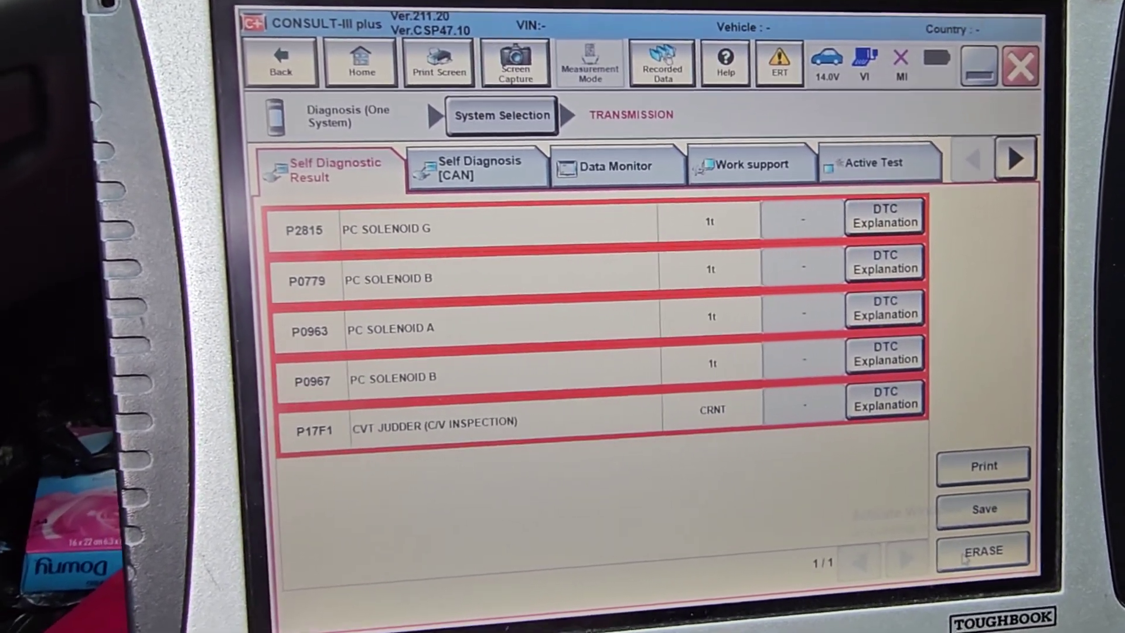
{"action": "left_click", "coordinate": [949, 560]}
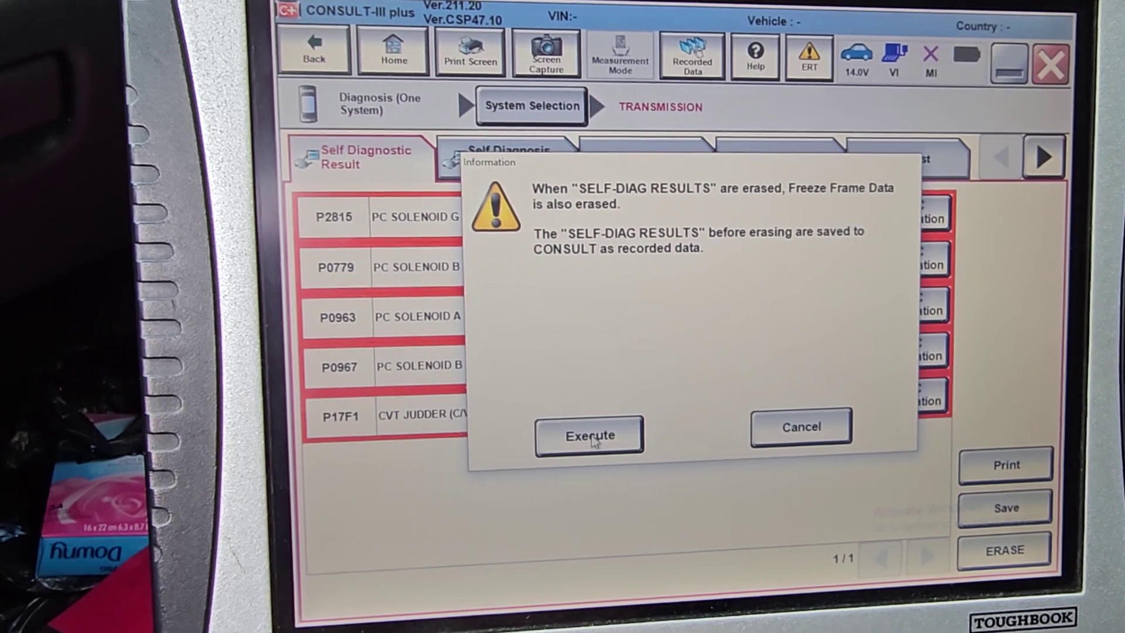
- Confirm erasing the stored transmission codes, leaving only the current P17F1 CVT JUDDER code
{"action": "left_click", "coordinate": [594, 442]}
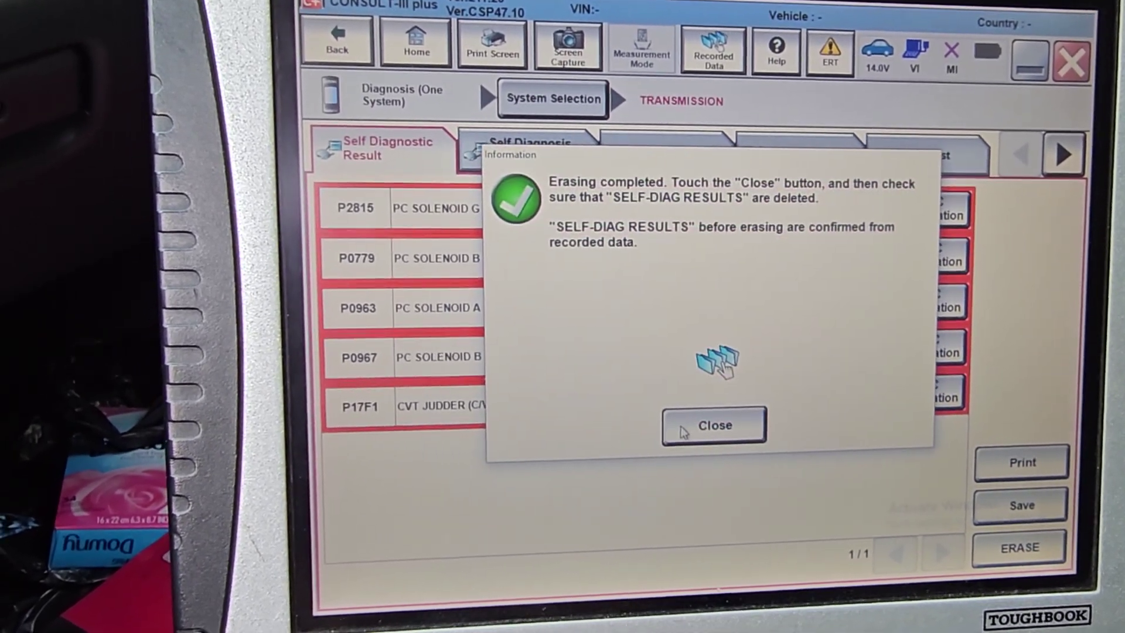
{"action": "left_click", "coordinate": [688, 439]}
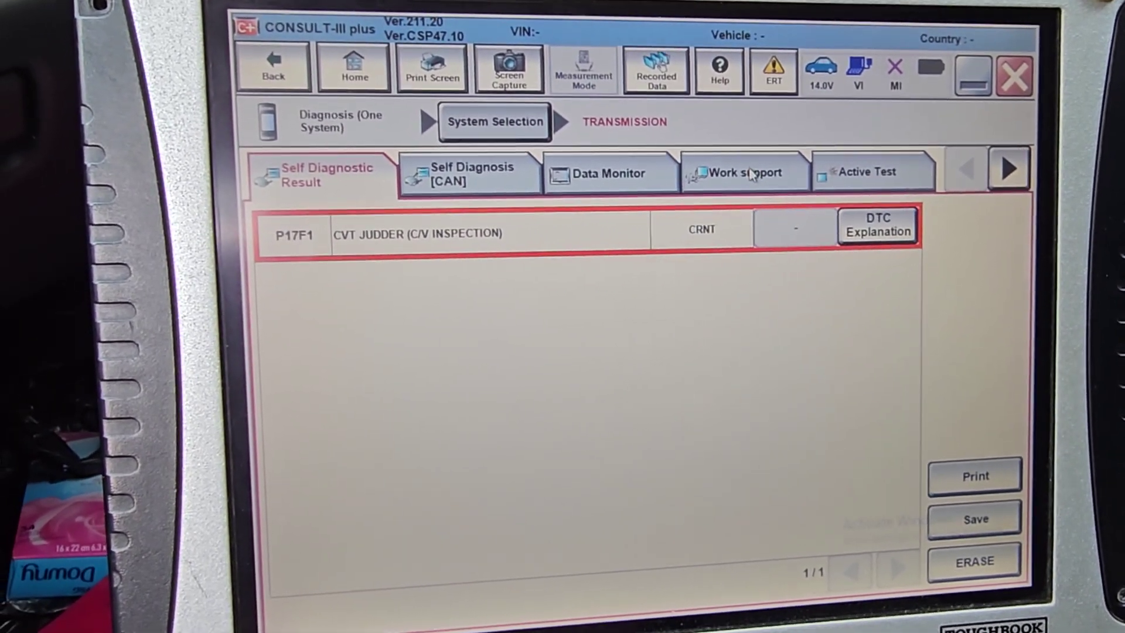
- Start the WRITE IP CHARA - REPLACEMENT AT/CVT procedure using the 2017 q60 CSV file for serial M306088
{"action": "left_click", "coordinate": [754, 175]}
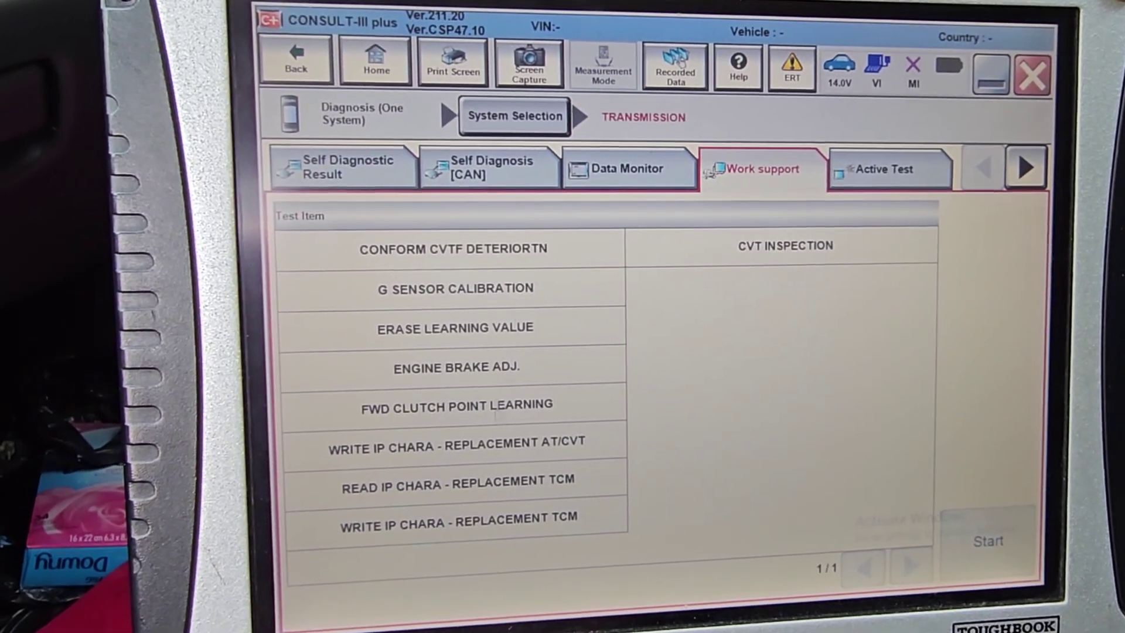
{"action": "left_click", "coordinate": [504, 448]}
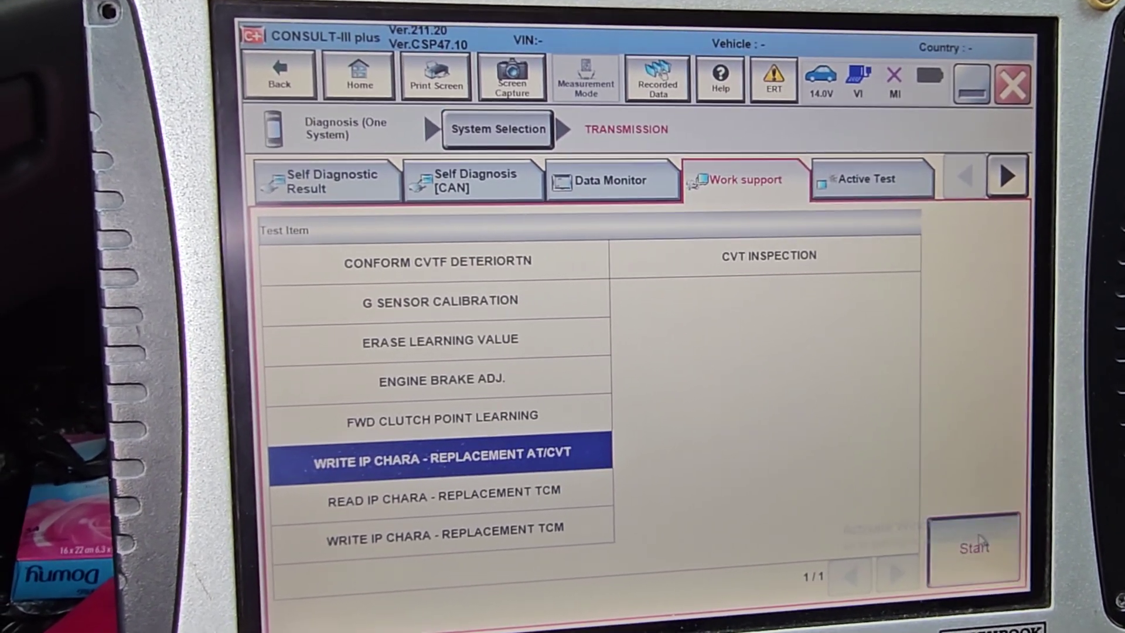
{"action": "left_click", "coordinate": [970, 547]}
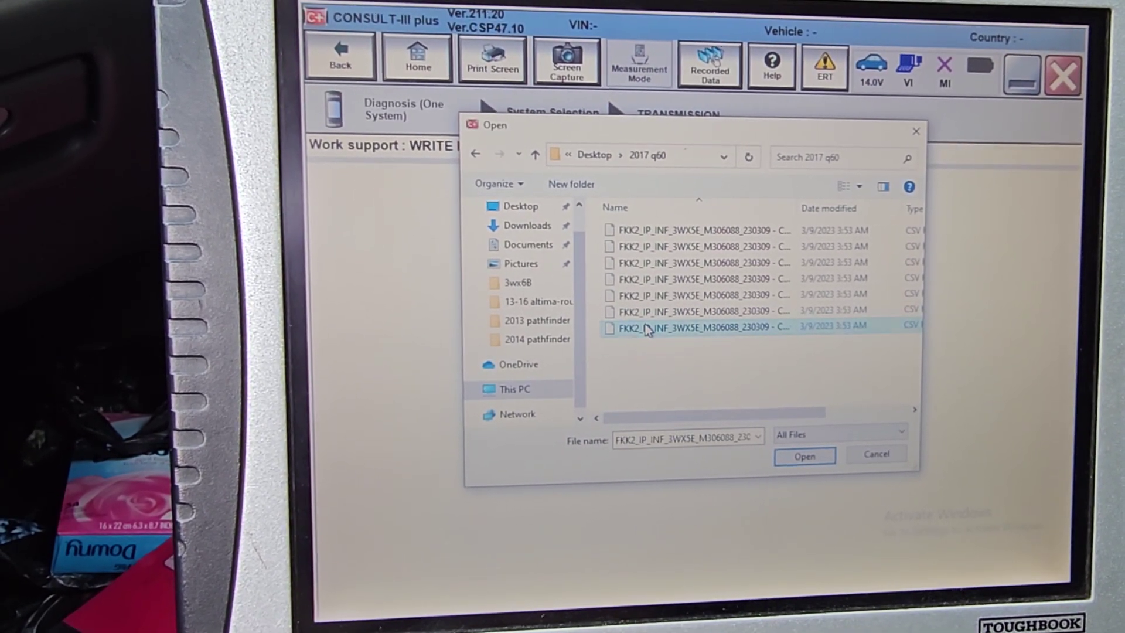
{"action": "left_click", "coordinate": [802, 455]}
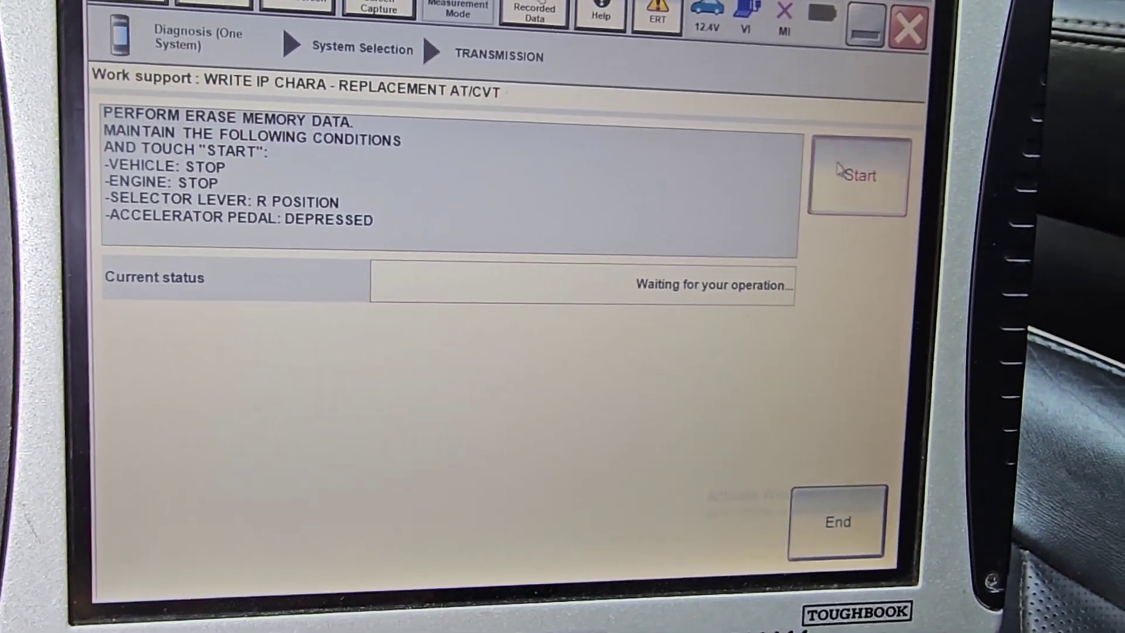
- Erase TCM memory, cycle the key, then write serial M306088's IP characteristics to completion
{"action": "left_click", "coordinate": [845, 174]}
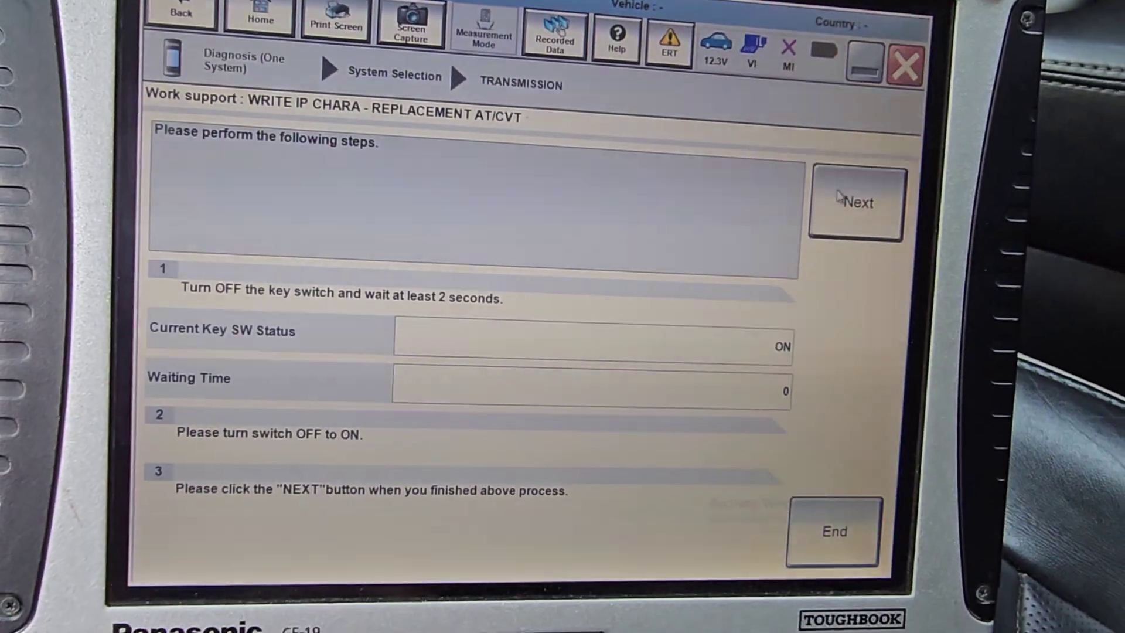
{"action": "left_click", "coordinate": [882, 251]}
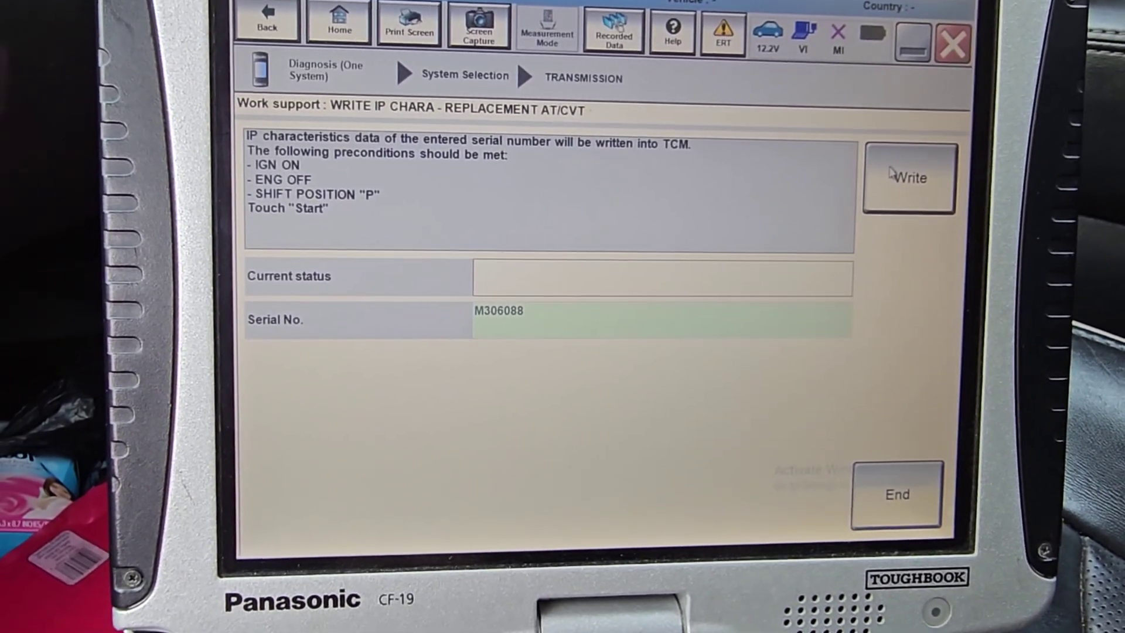
{"action": "left_click", "coordinate": [897, 175]}
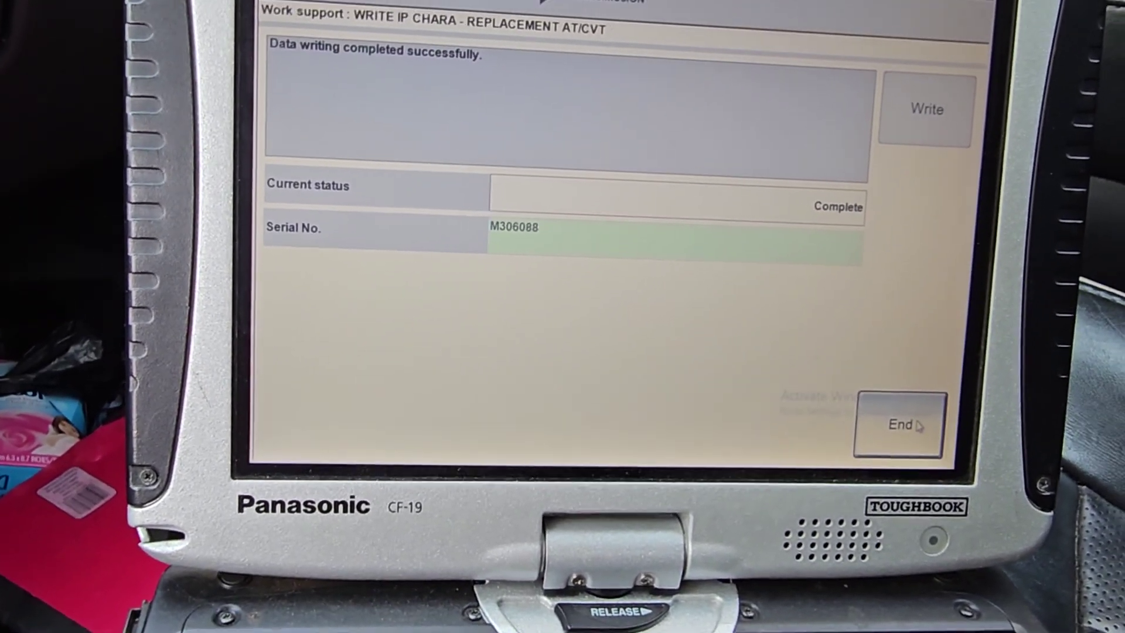
{"action": "left_click", "coordinate": [920, 405]}
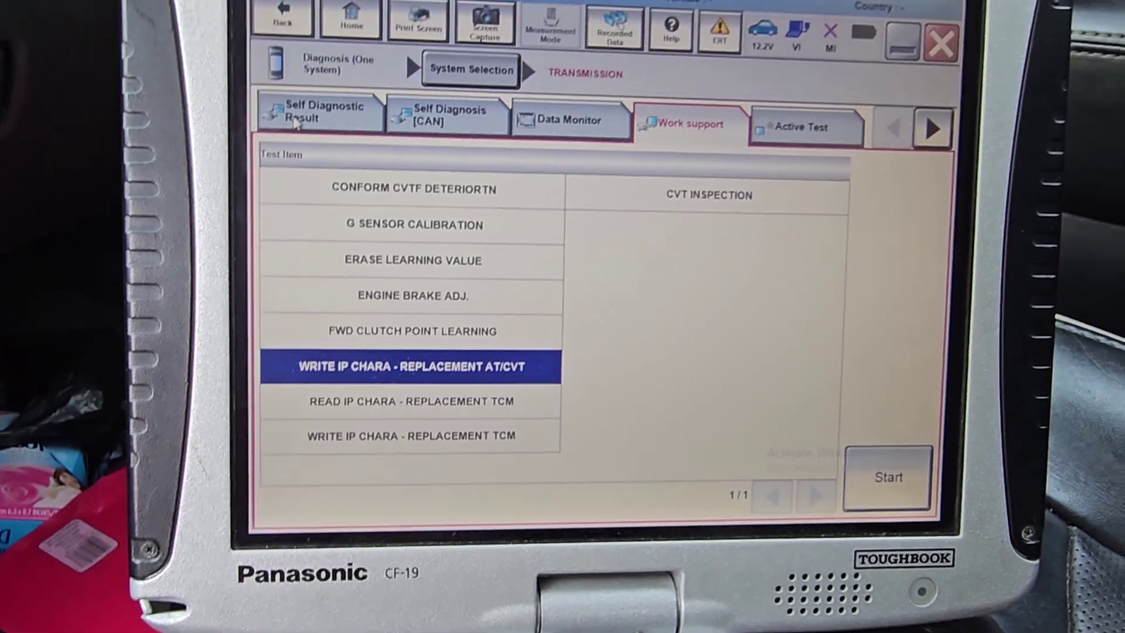
- Erase the remaining P17F1 judder code until no DTC is detected, then close CONSULT-III plus
{"action": "left_click", "coordinate": [295, 123]}
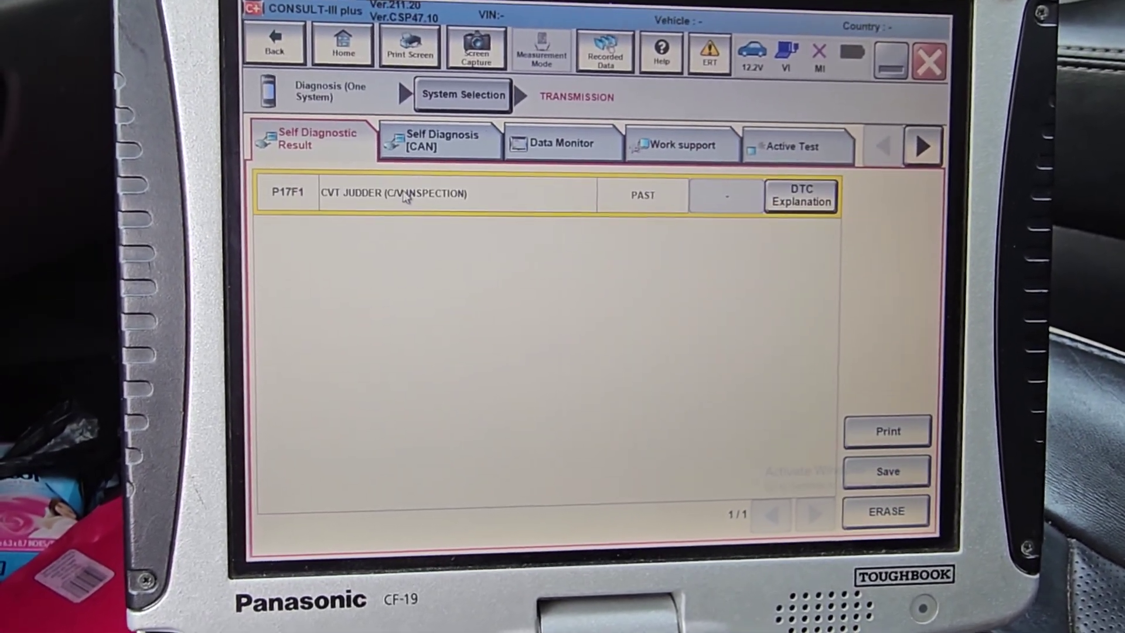
{"action": "left_click", "coordinate": [866, 514]}
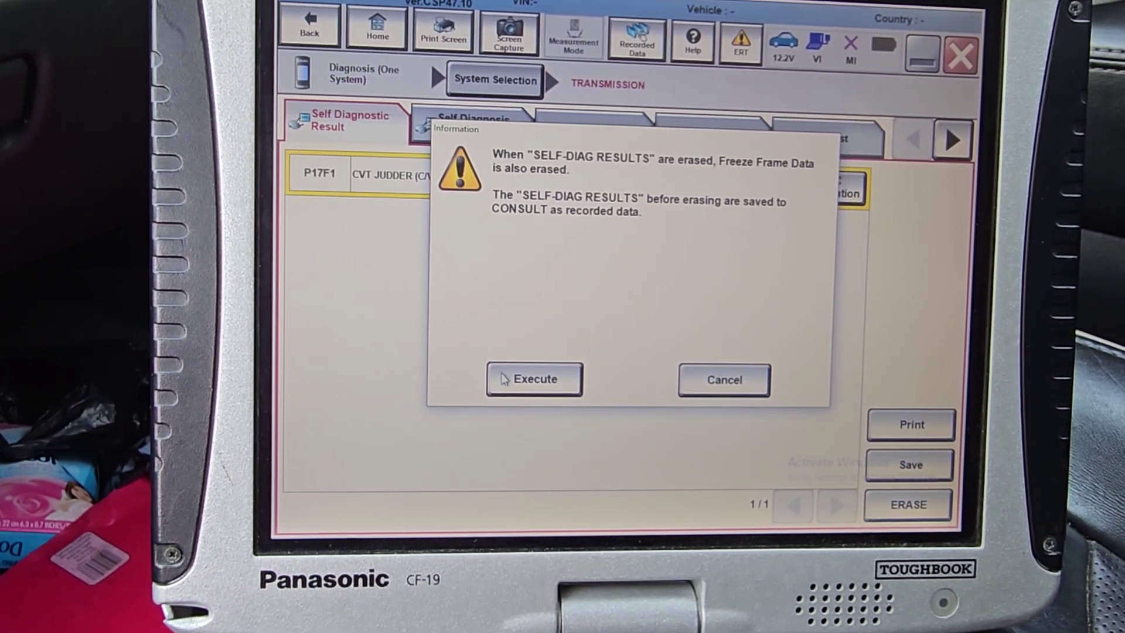
{"action": "left_click", "coordinate": [503, 379]}
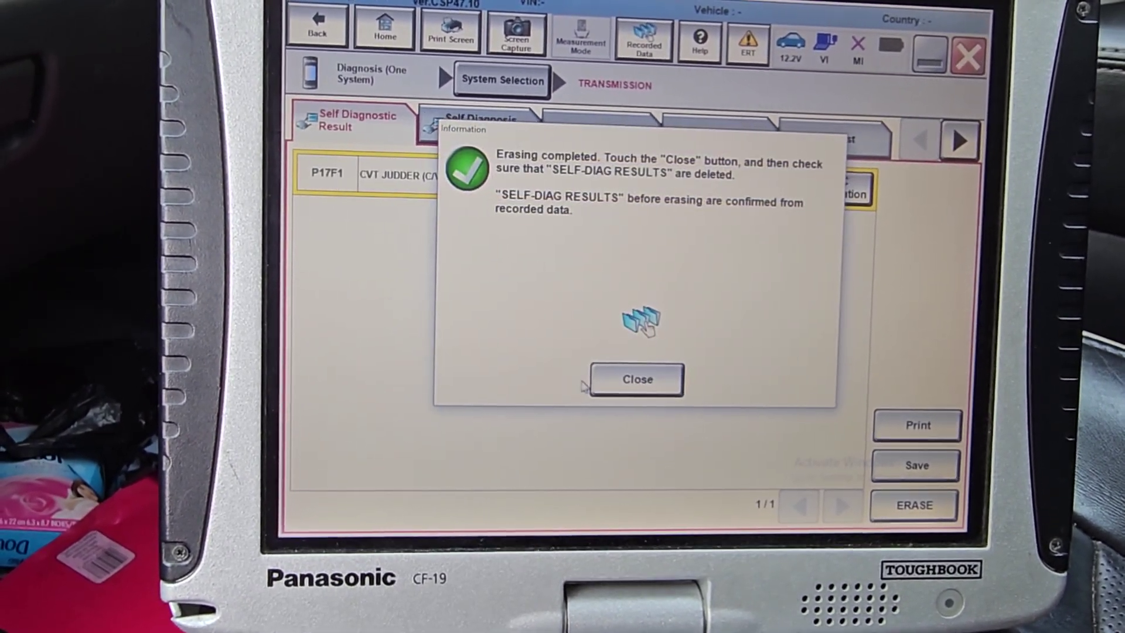
{"action": "left_click", "coordinate": [598, 386]}
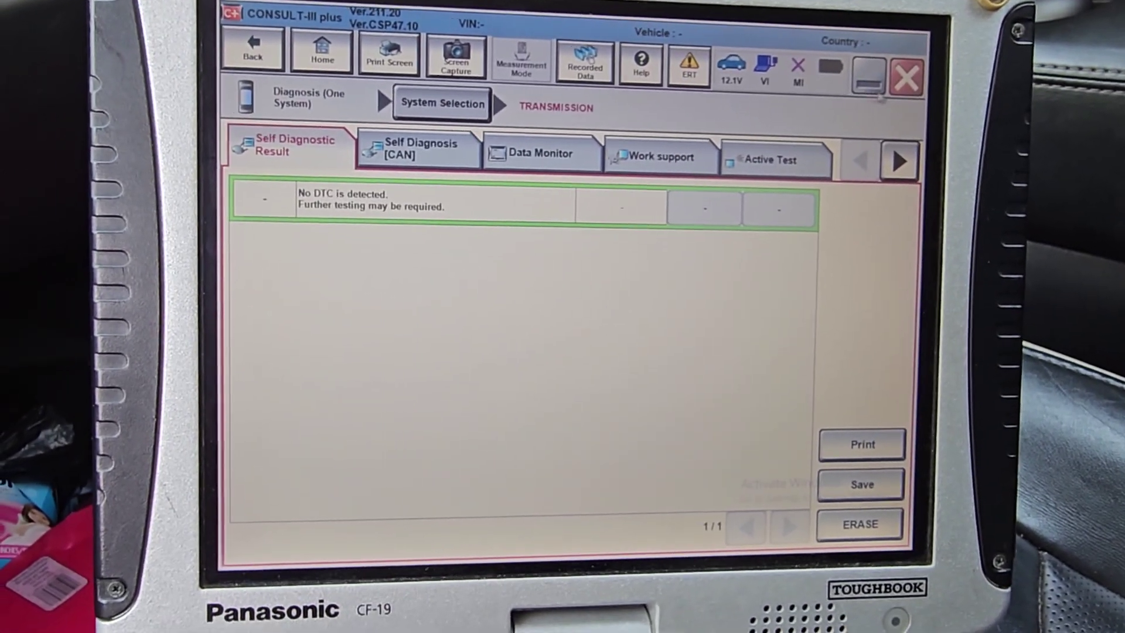
{"action": "left_click", "coordinate": [906, 77]}
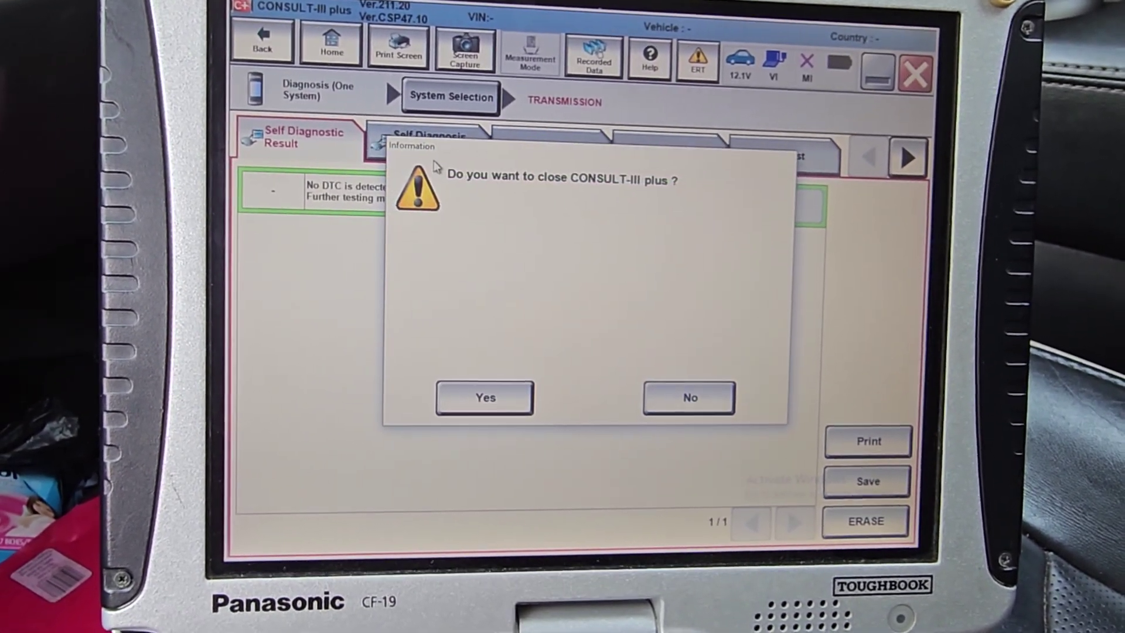